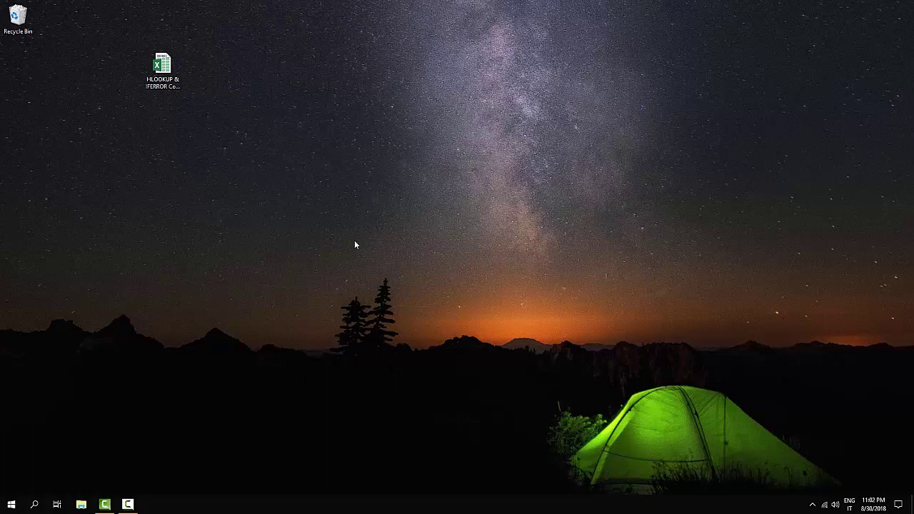
Step: Open the workbook HLOOKUP & IFERROR Combined.xlsx from the desktop in Excel
click(160, 91)
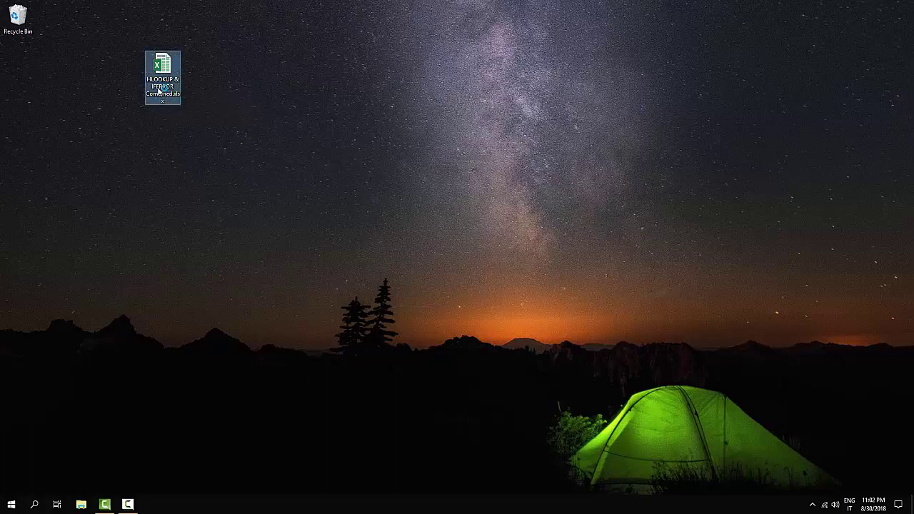
double_click(160, 89)
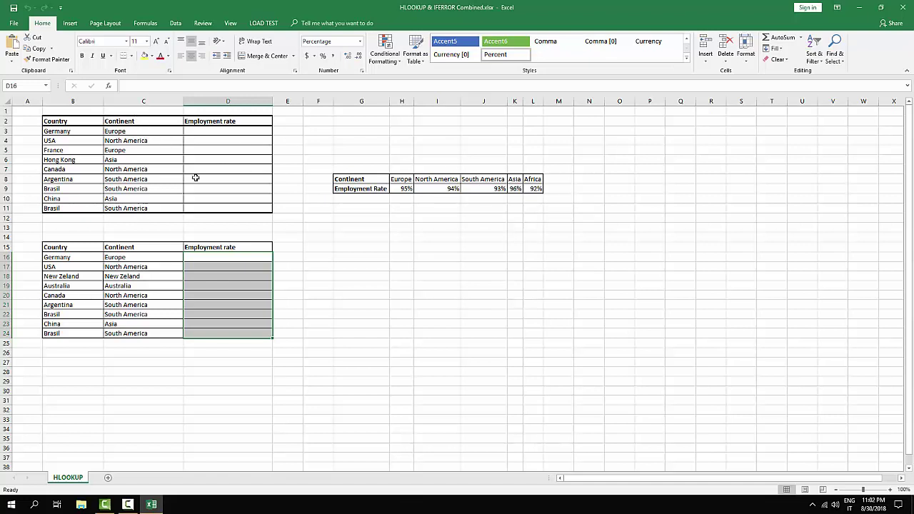
Step: Enter =HLOOKUP(C3,G8:L9,2,FALSE) in D3 to look up Germany's employment rate by continent
click(206, 135)
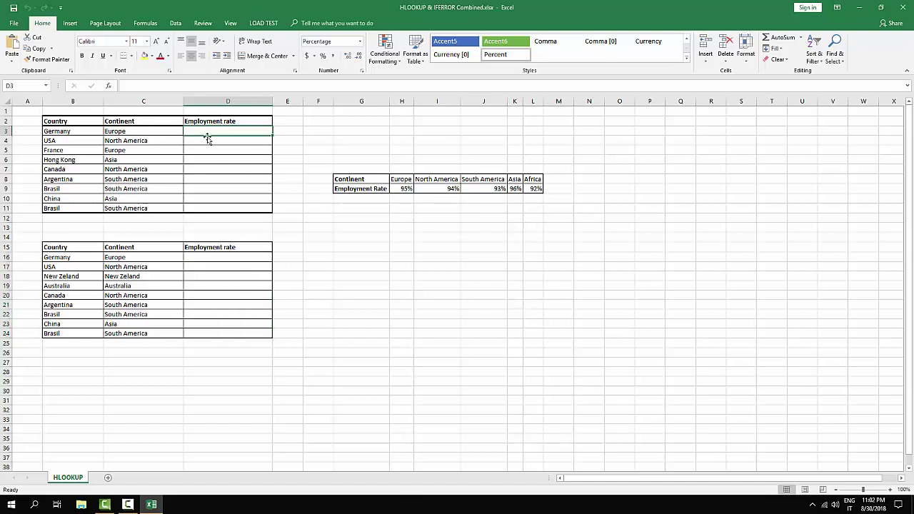
text(=)
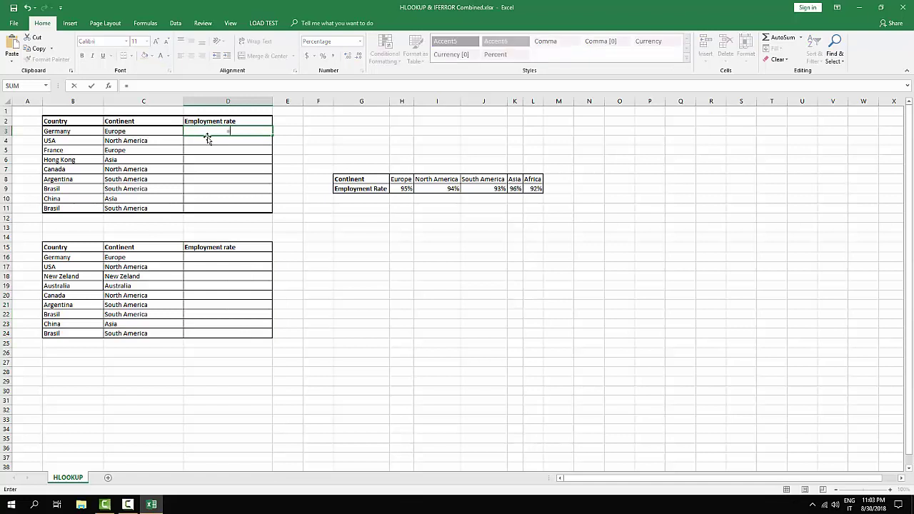
text(hlo)
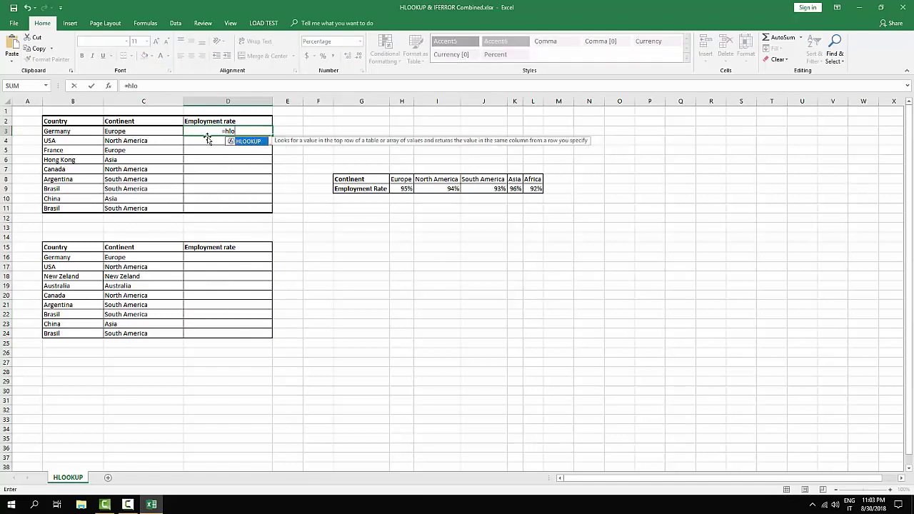
double_click(247, 142)
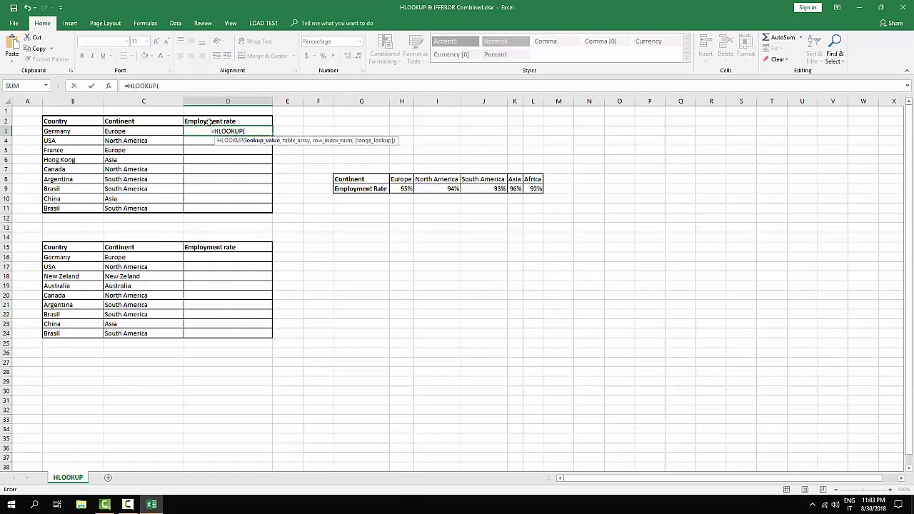
click(125, 131)
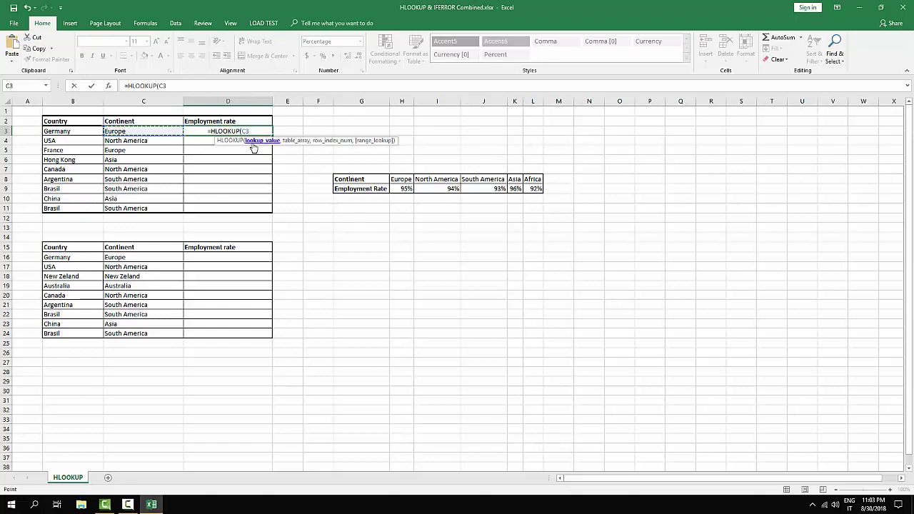
text(,)
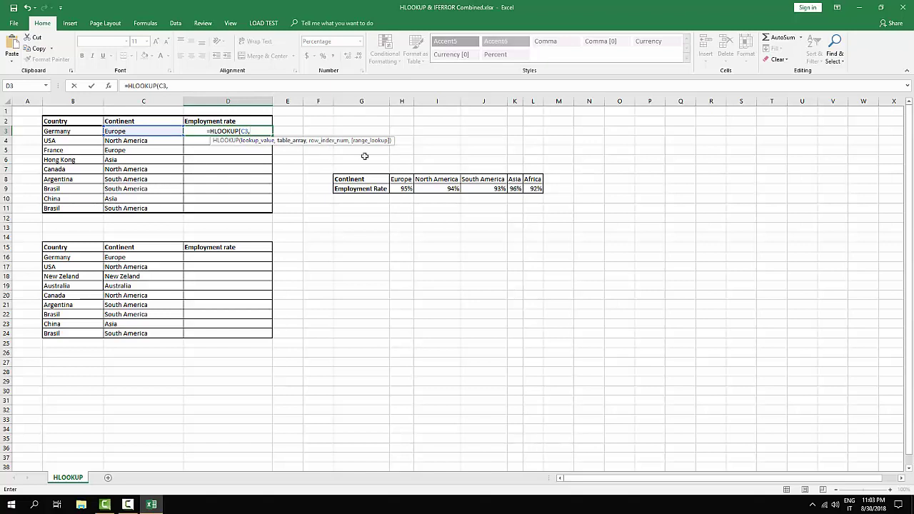
drag(353, 178, 540, 188)
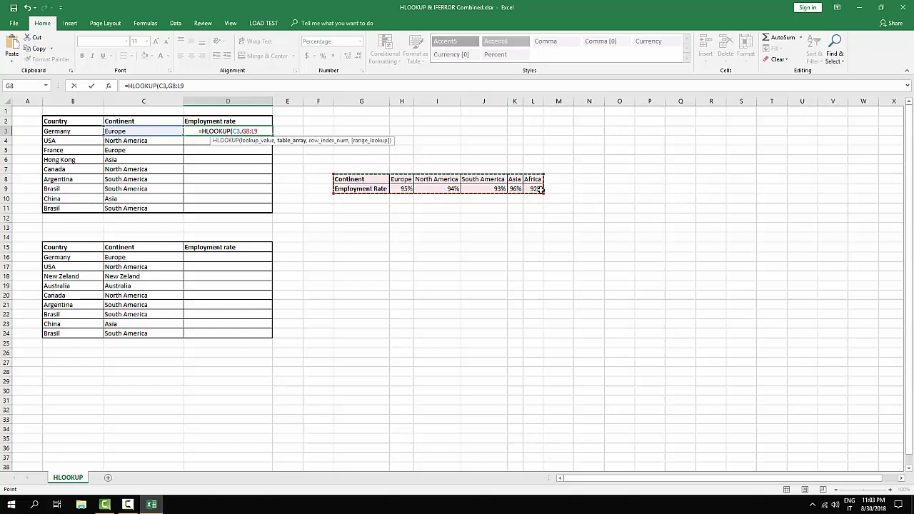
text(,)
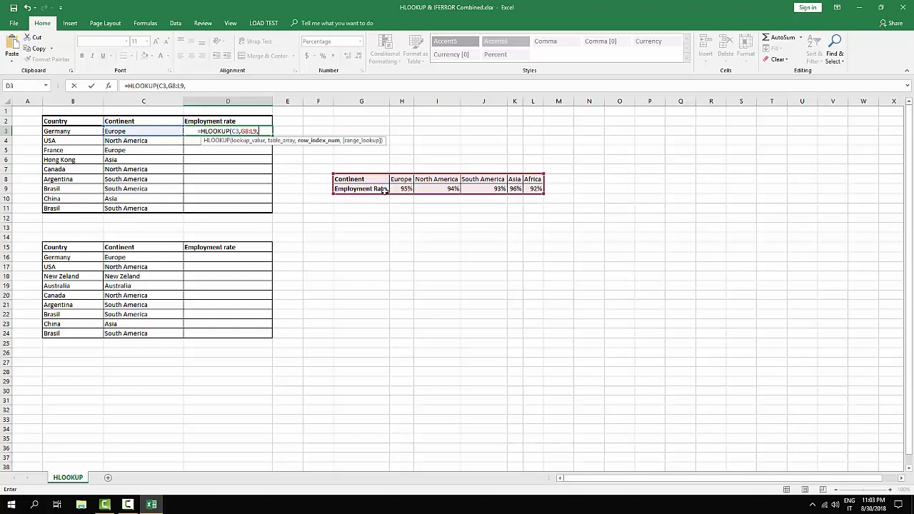
text(2)
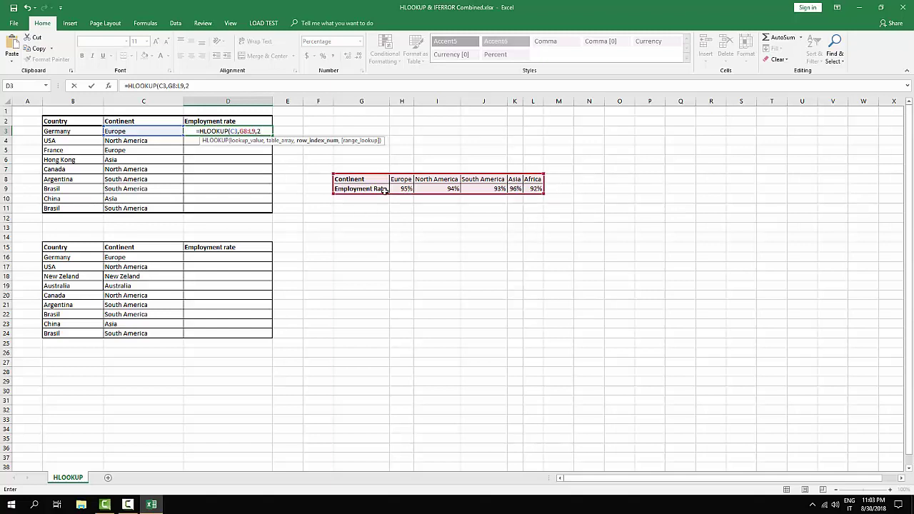
text(,)
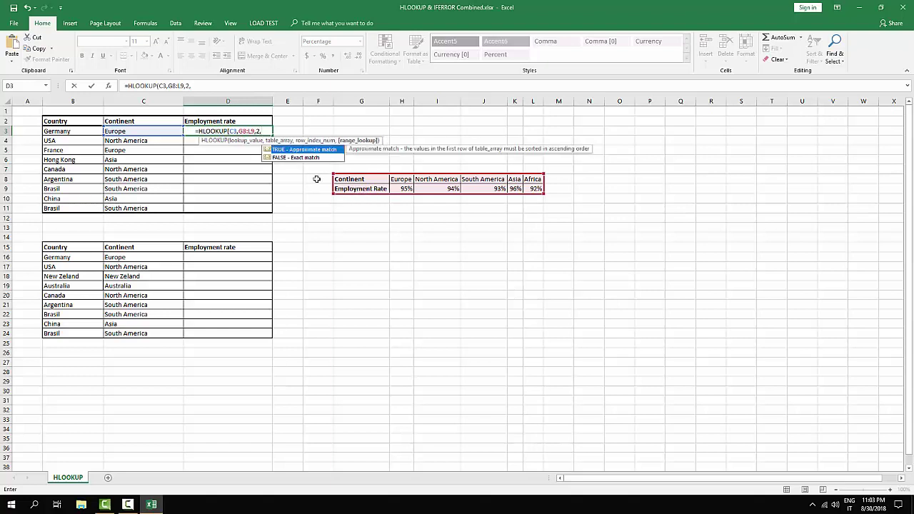
double_click(288, 157)
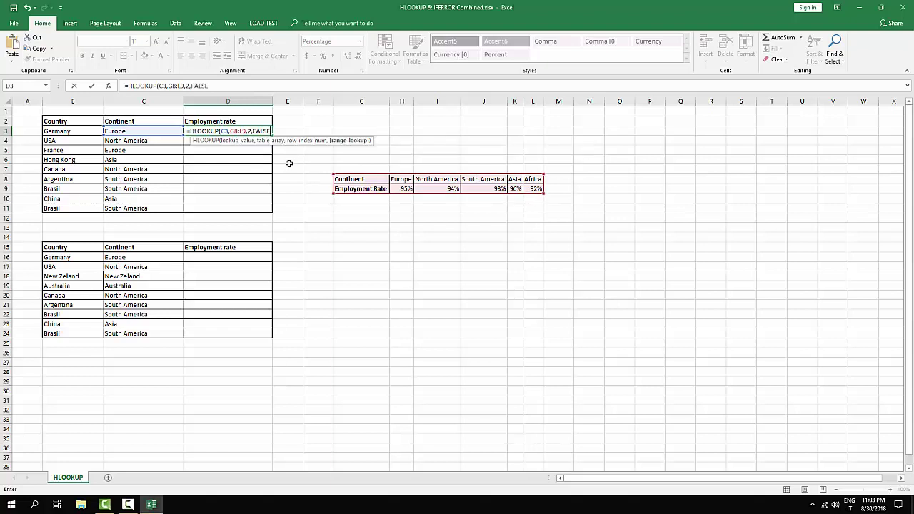
text())
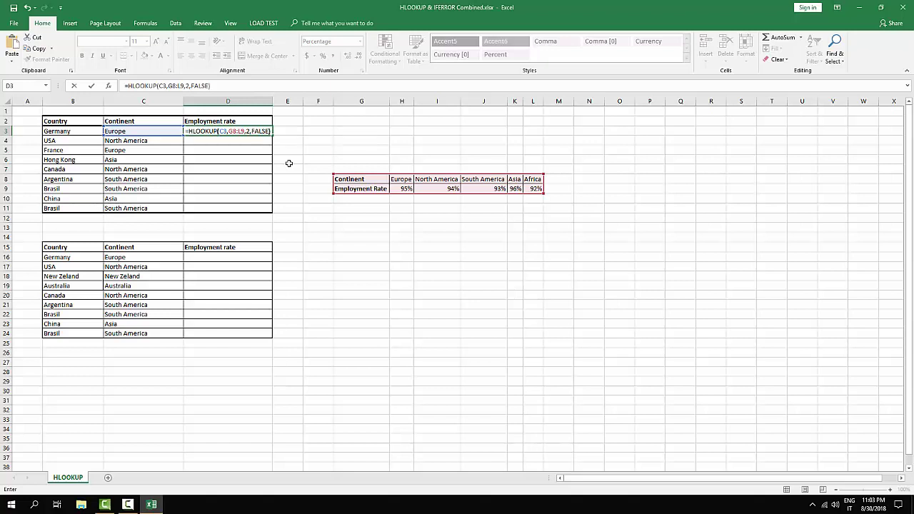
key(Return)
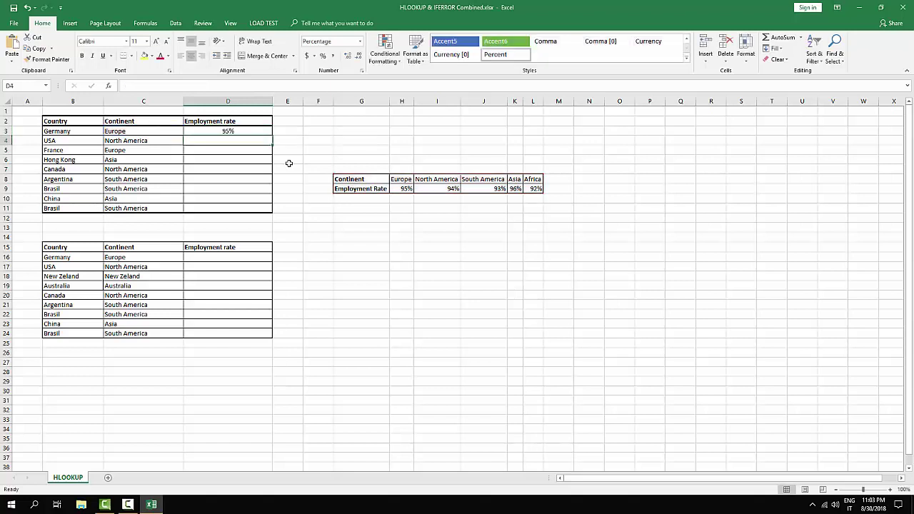
Step: Copy the lookup formula from D3 down through D11
click(229, 136)
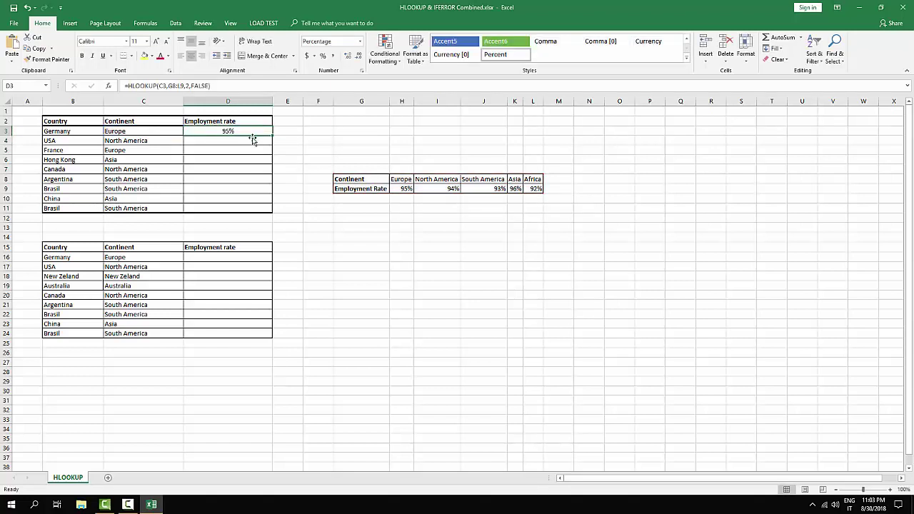
drag(272, 134, 255, 209)
click(346, 232)
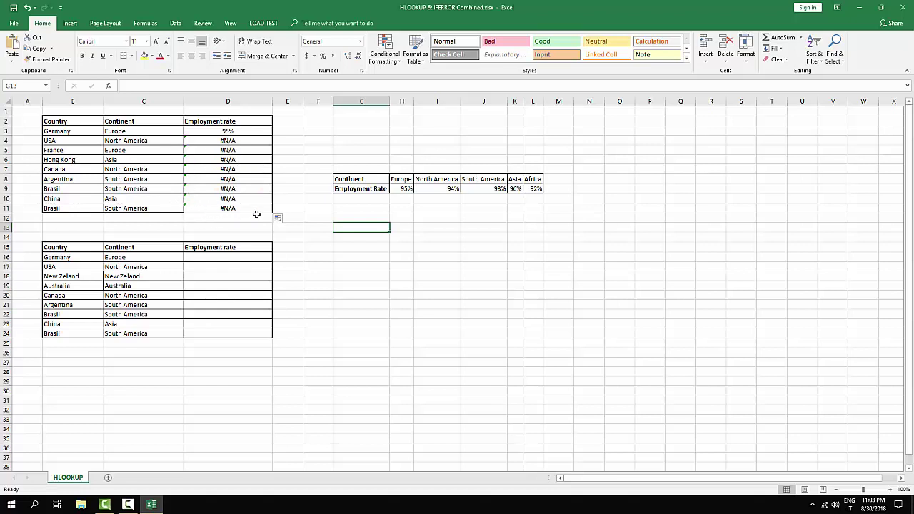
Step: Inspect the copied formulas in D4 and D8 to see which table range each one references
click(247, 142)
double_click(248, 143)
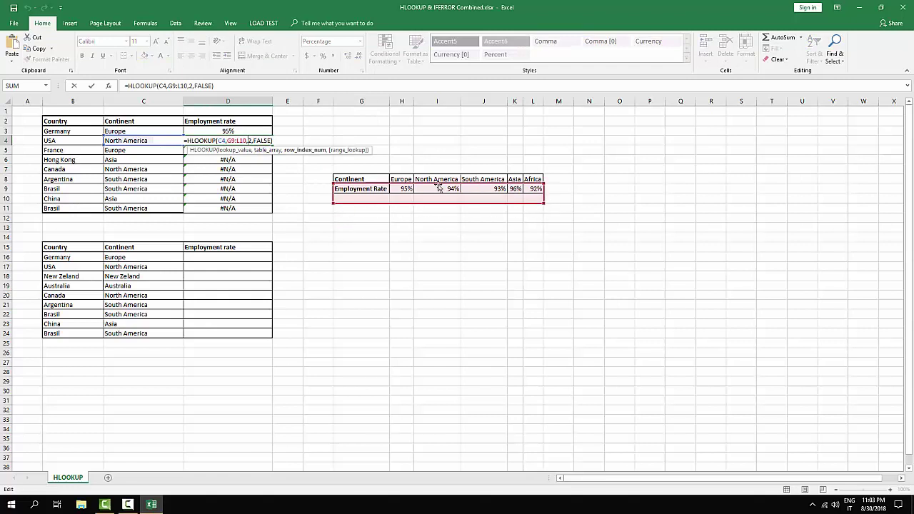
click(234, 179)
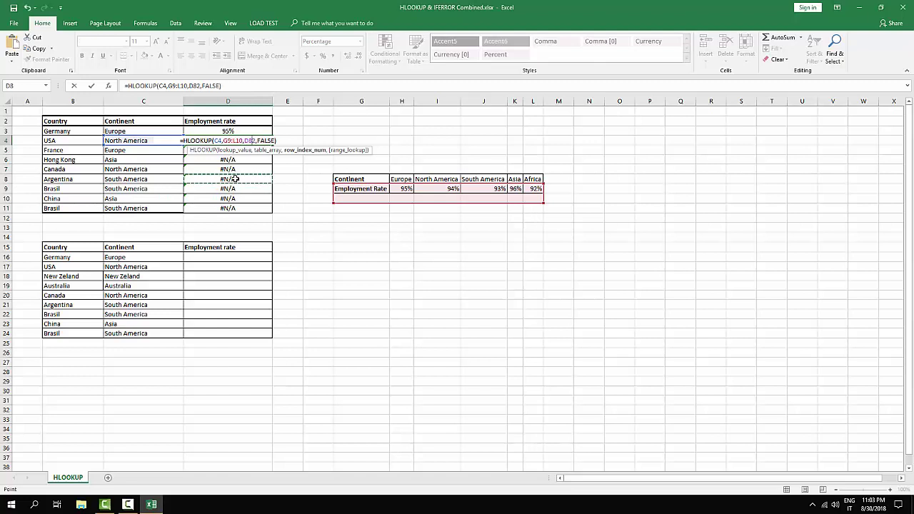
key(BackSpace)
key(BackSpace)
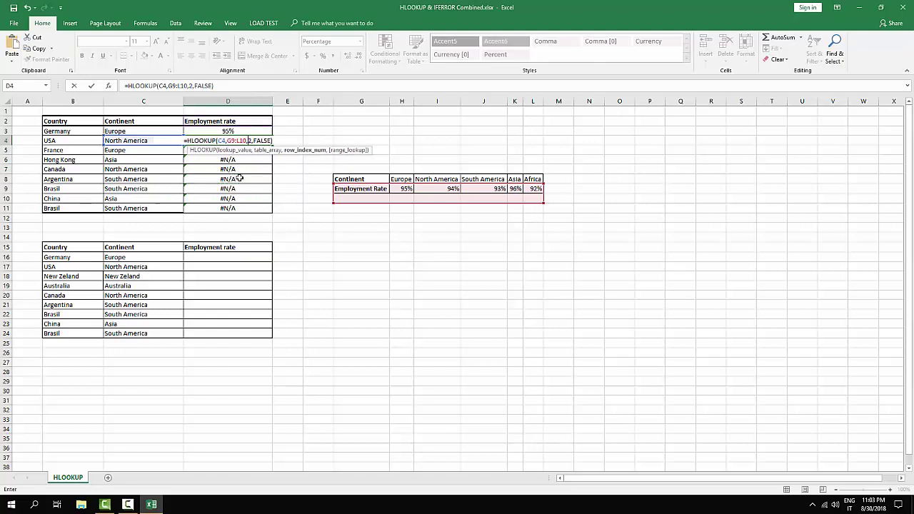
key(Return)
double_click(240, 178)
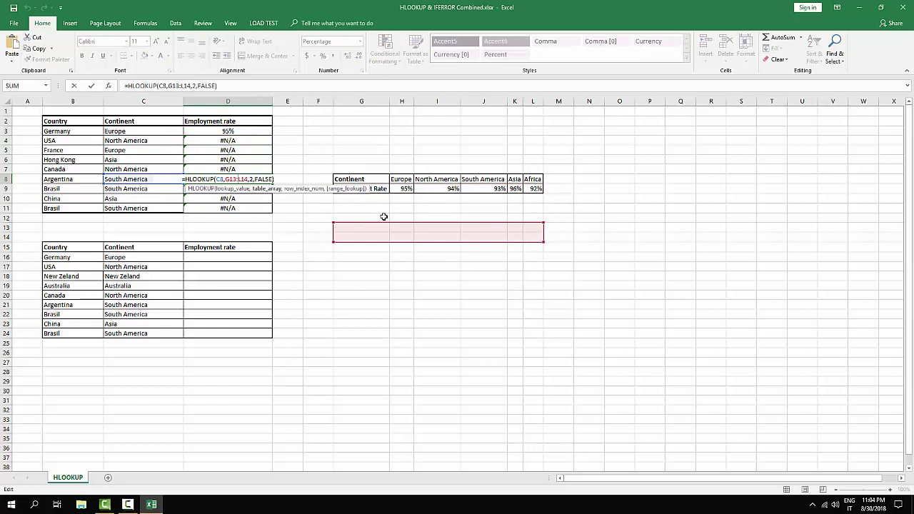
key(Return)
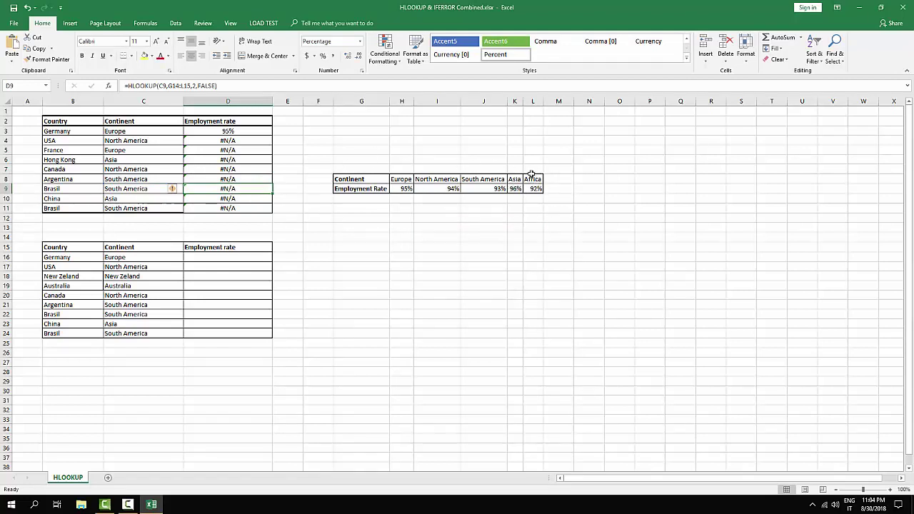
Step: Lock the table rows in D3's formula as =HLOOKUP(C3,G$8:L$9,2,FALSE) and copy it down through D11
double_click(229, 133)
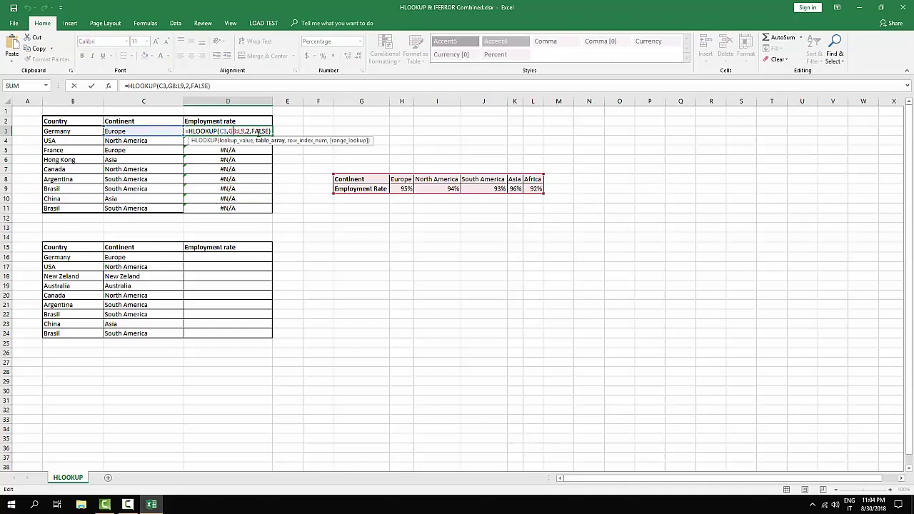
text($8:L)
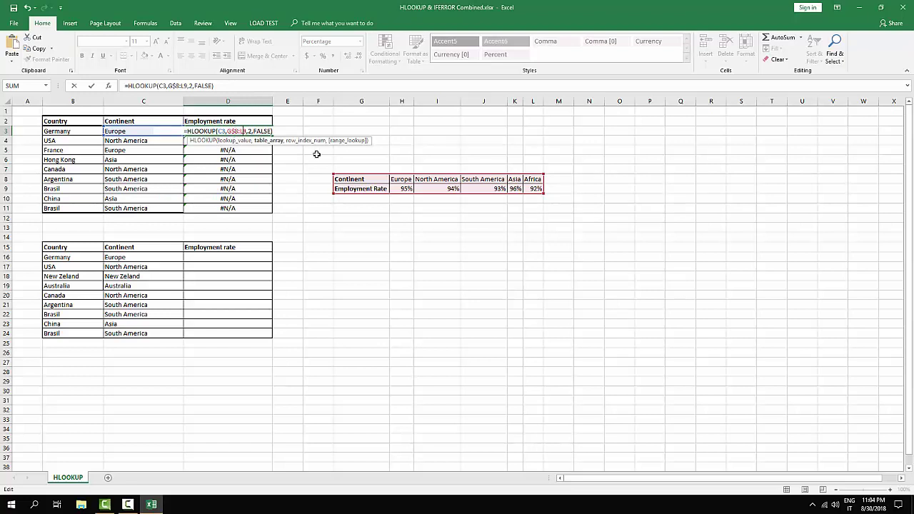
text($)
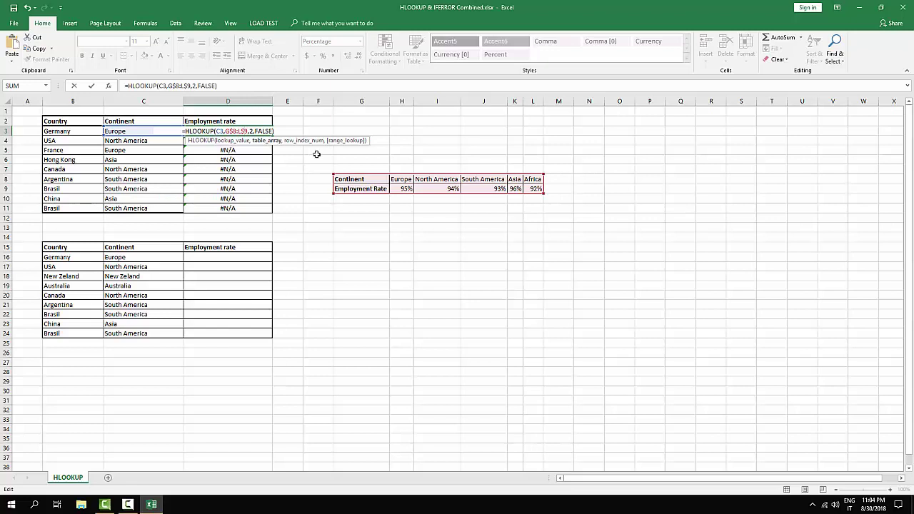
key(Return)
click(263, 131)
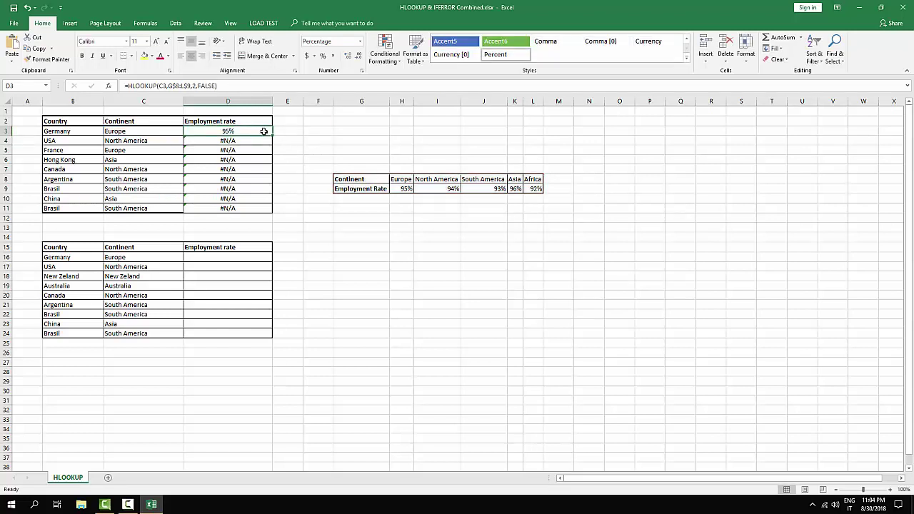
drag(272, 135, 266, 208)
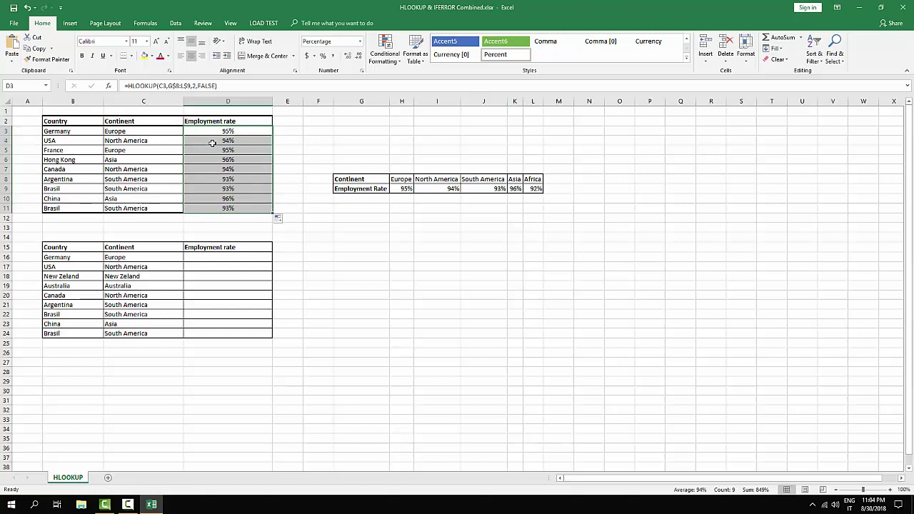
Step: Check the table range referenced by the formulas in D7 and D4
click(245, 171)
key(F2)
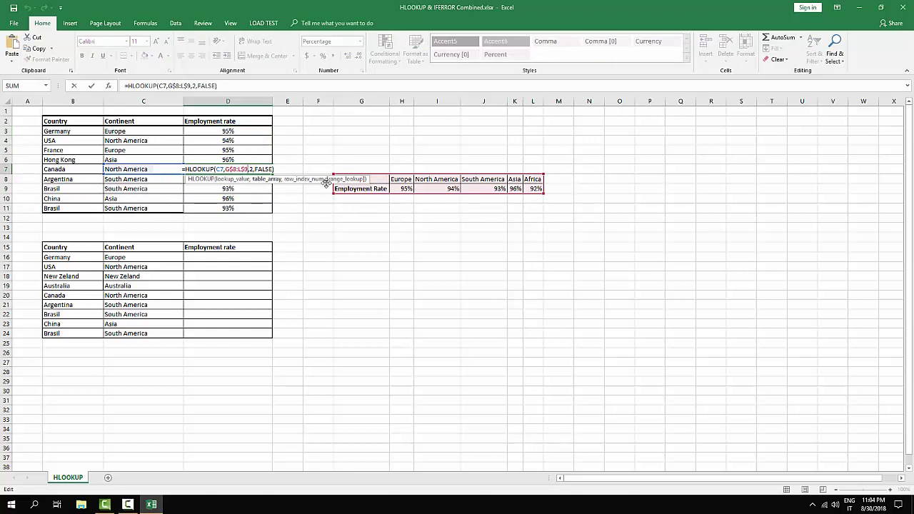
key(Return)
click(240, 140)
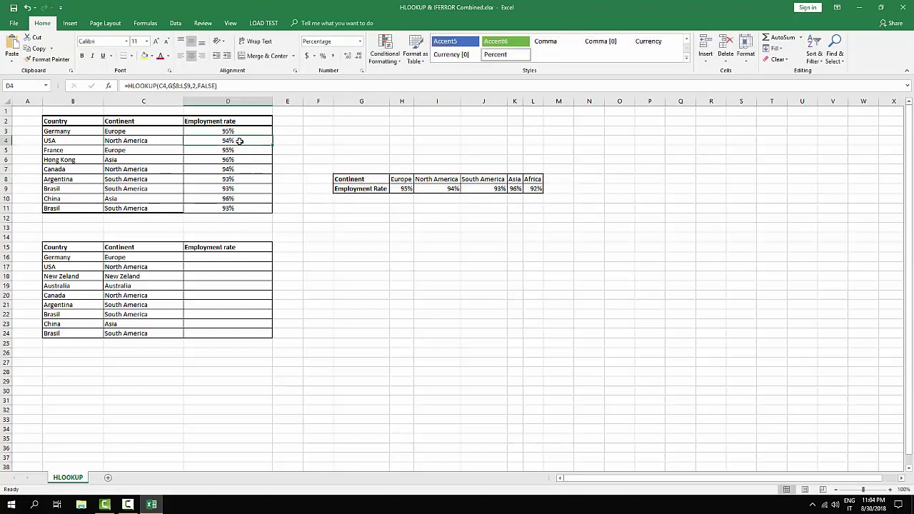
key(F2)
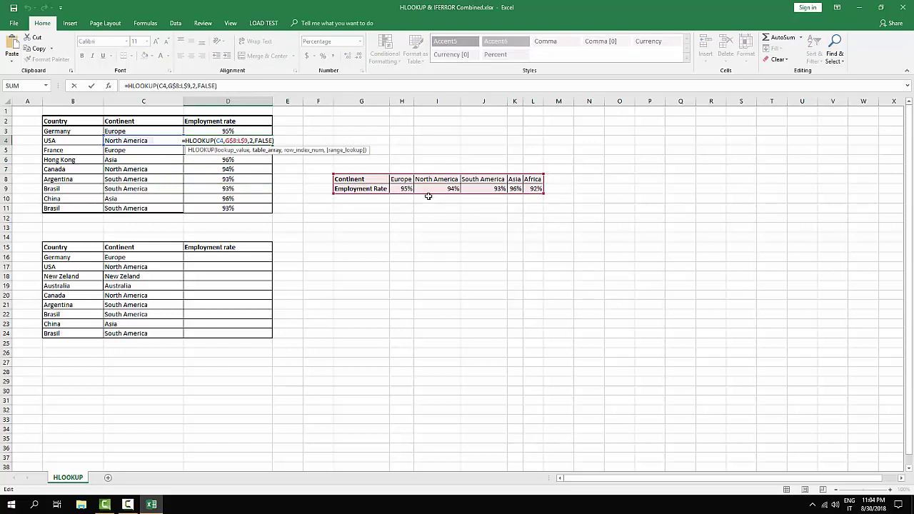
key(Return)
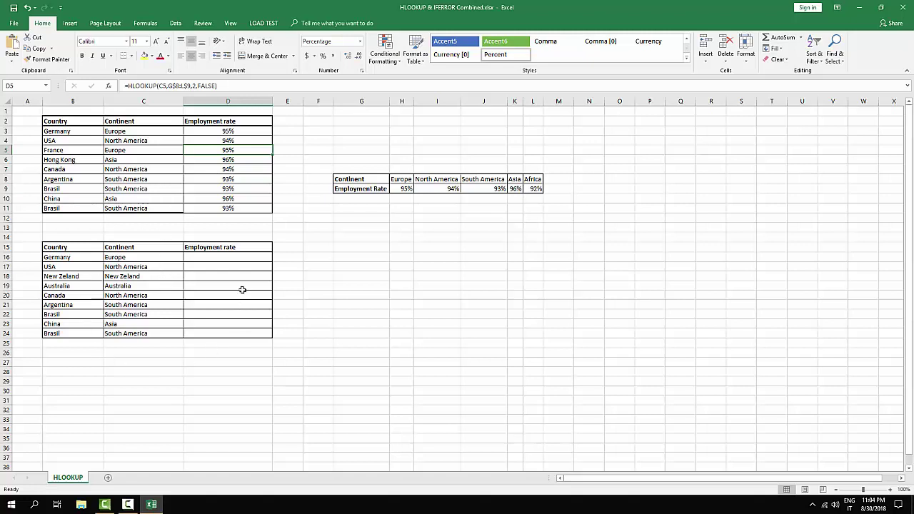
Step: Begin an HLOOKUP formula in D16 with C16 as the lookup value and G8:L9 as the table range
click(214, 257)
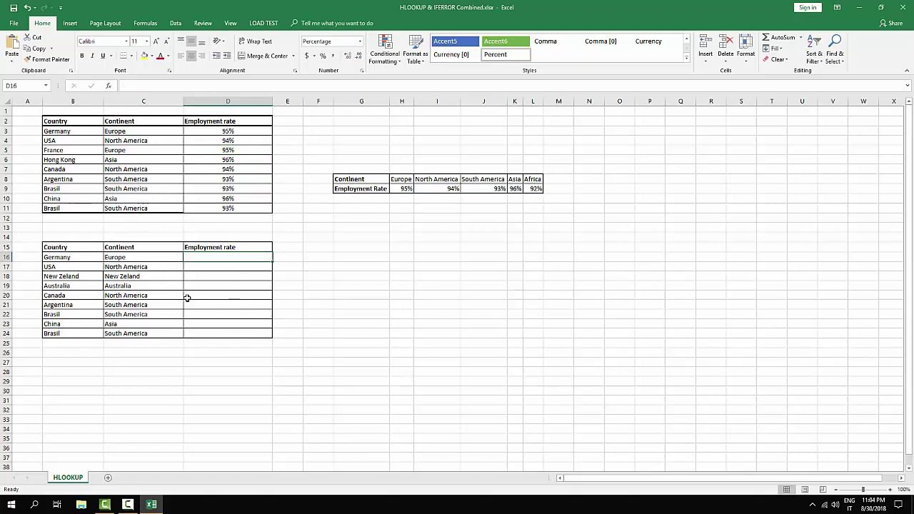
text(=)
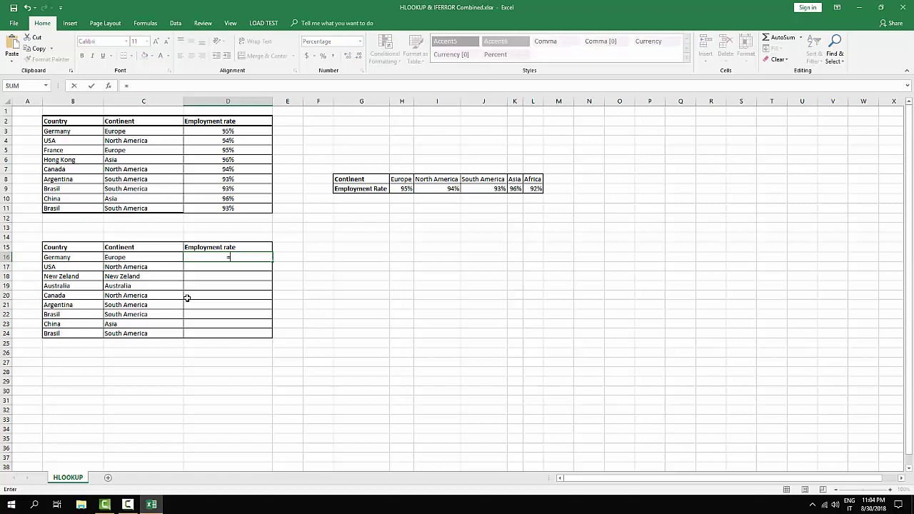
text(hl)
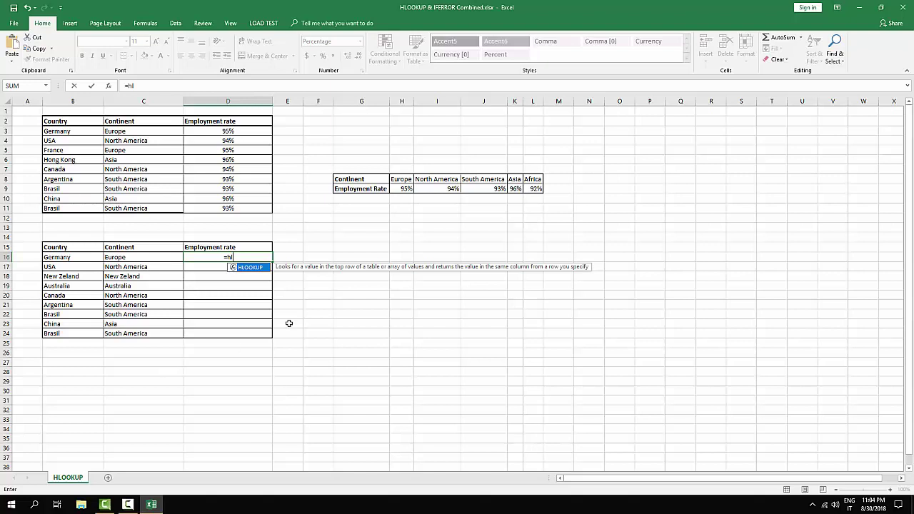
double_click(250, 269)
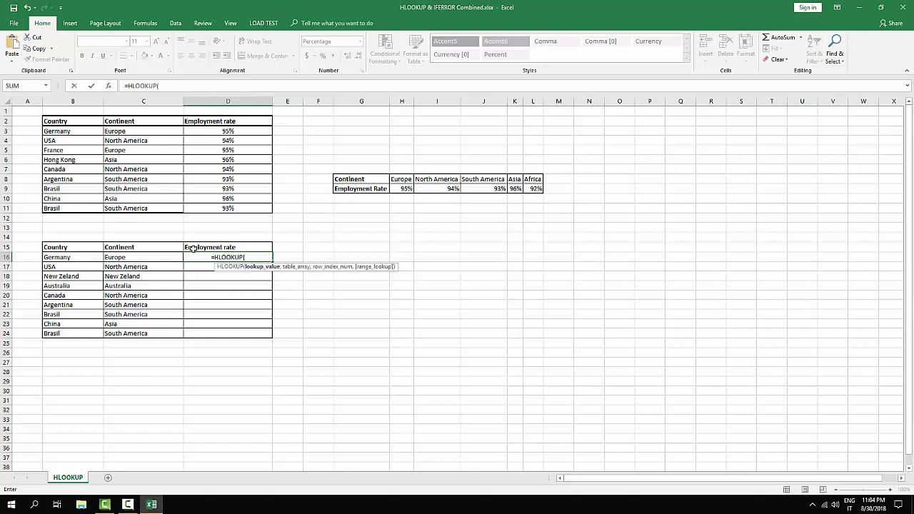
click(133, 257)
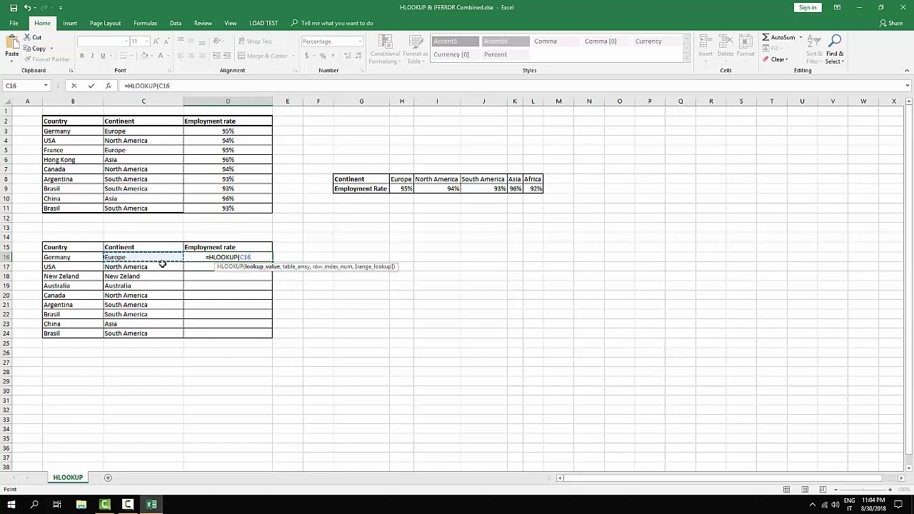
text(,)
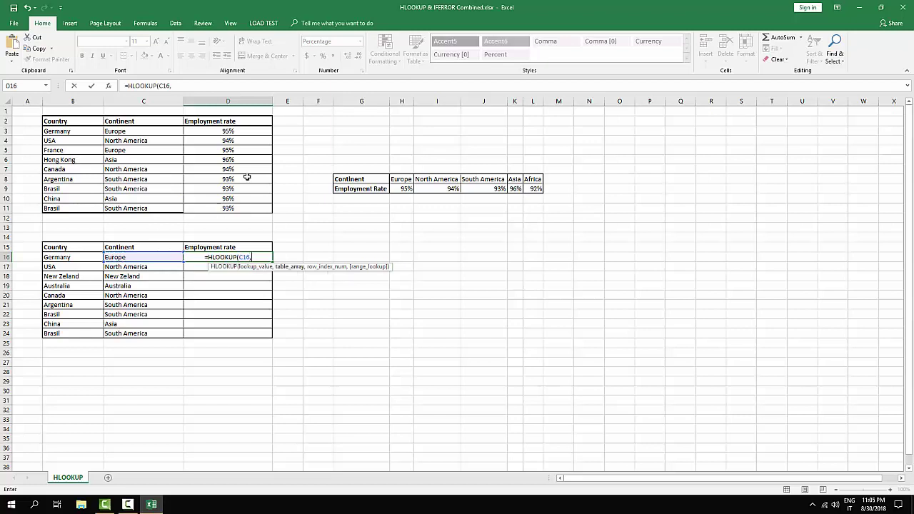
click(356, 178)
drag(356, 179, 542, 197)
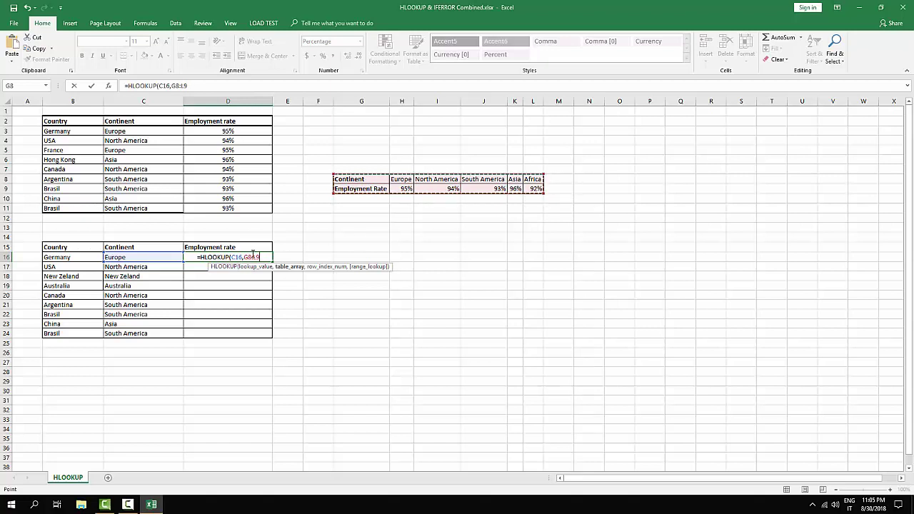
Step: Complete D16's formula as =HLOOKUP(C16,G$8:L$9,2,FALSE) with locked table rows and copy it down through D24
click(266, 257)
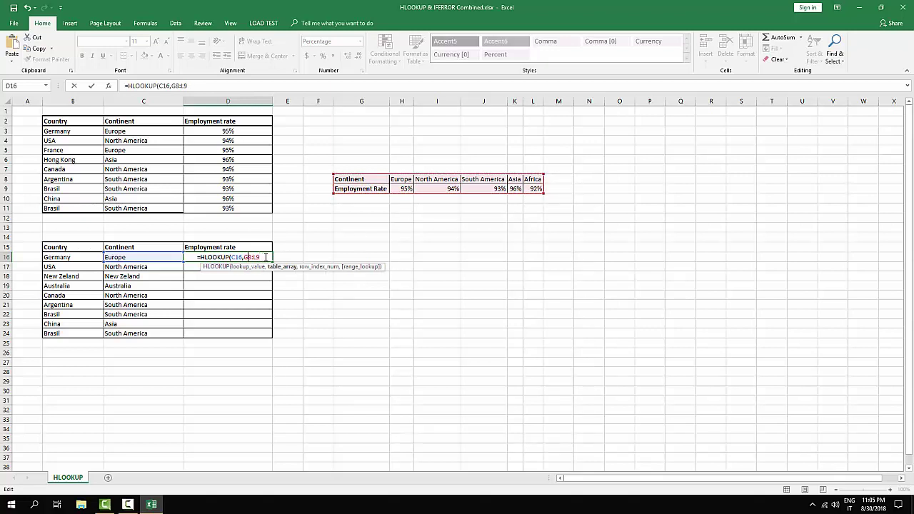
text($8:L)
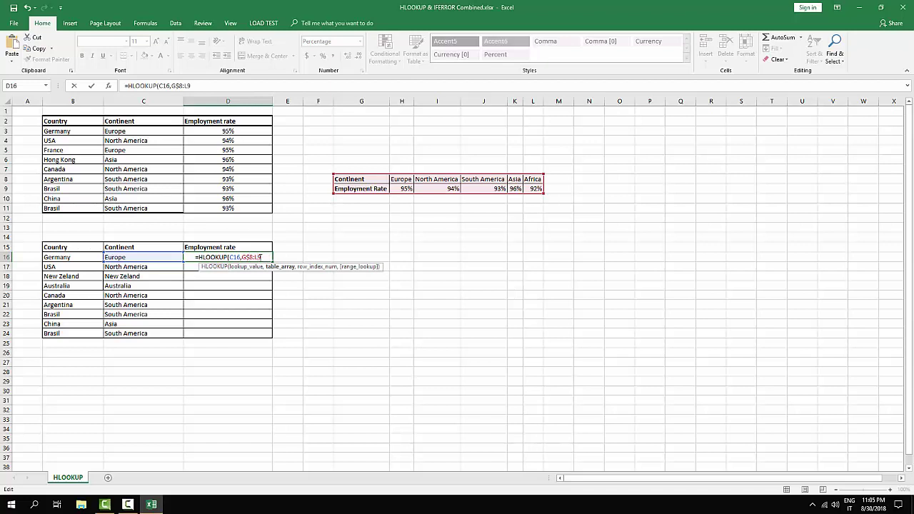
text($9)
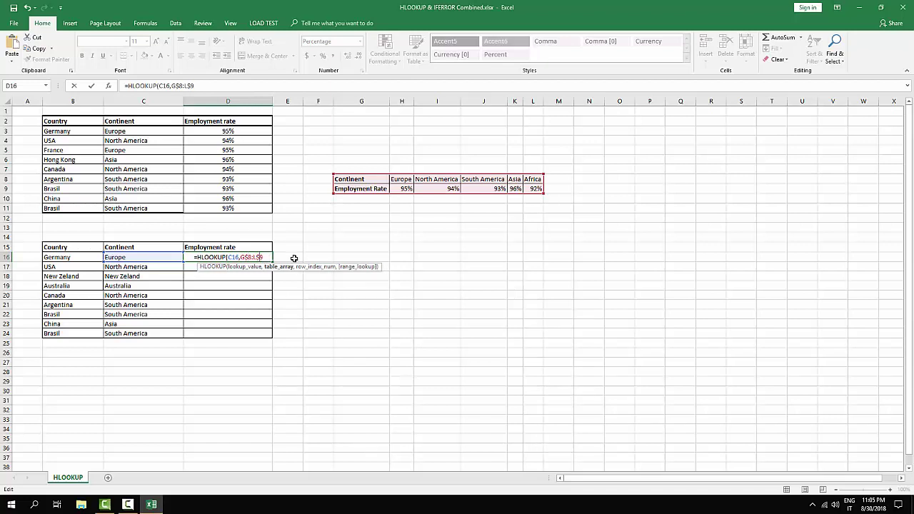
text(,)
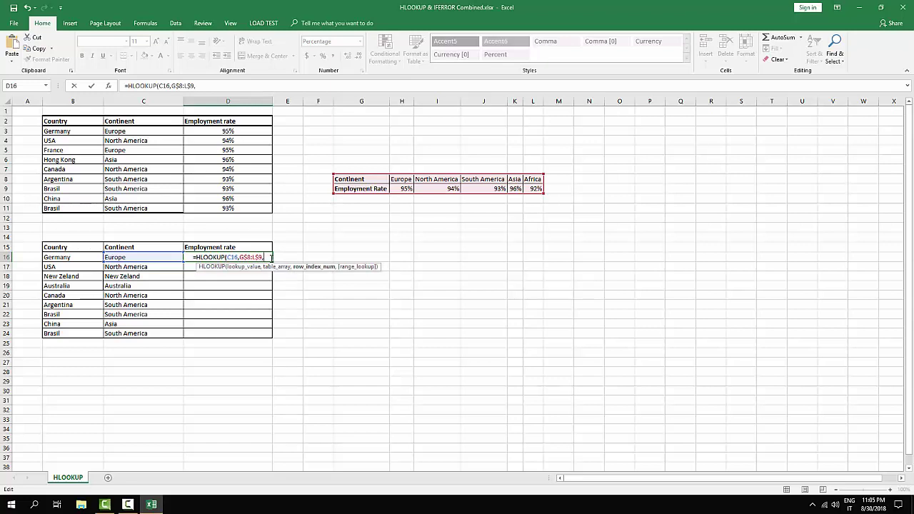
text(2)
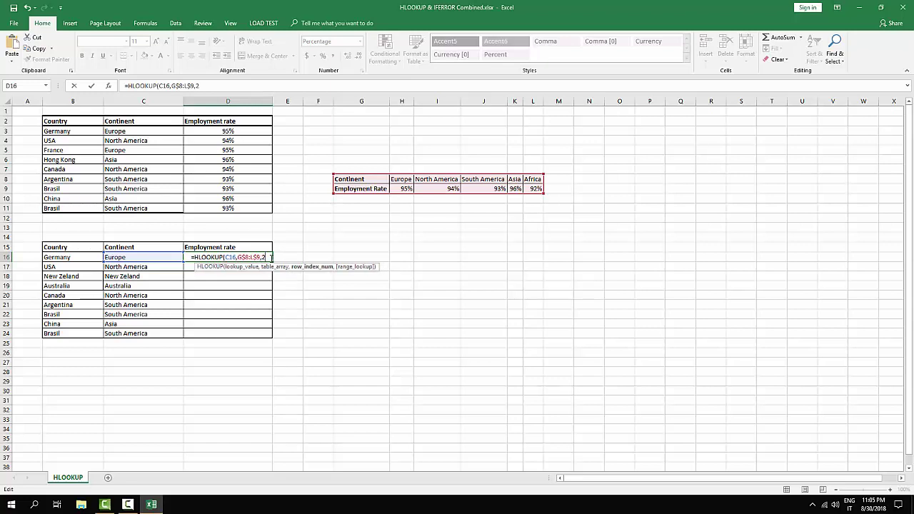
text(,)
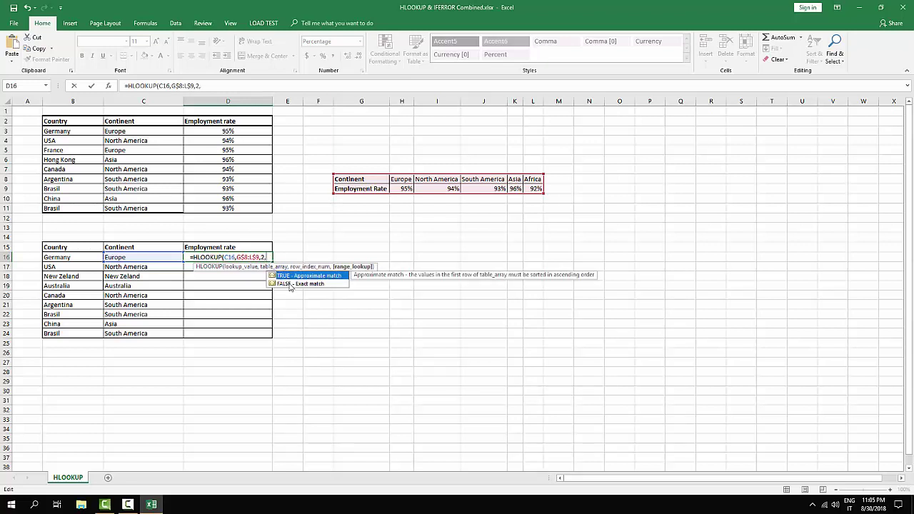
double_click(289, 284)
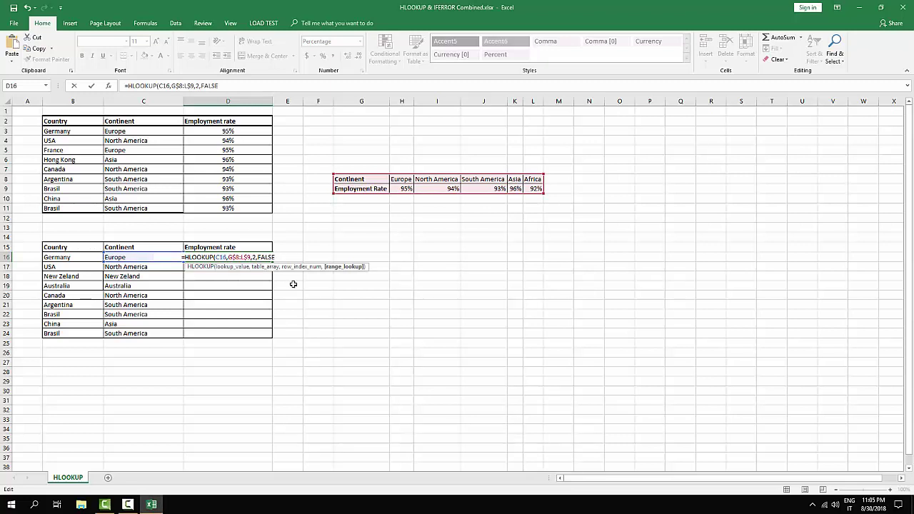
text())
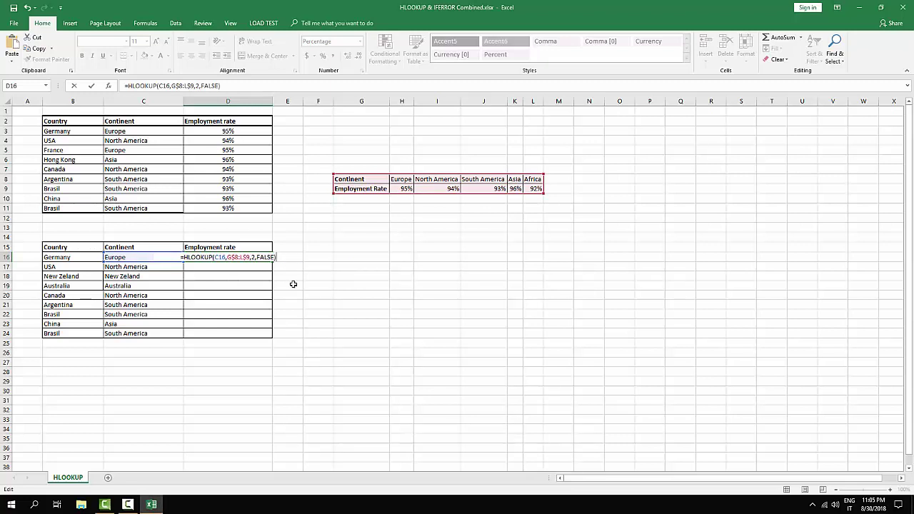
key(Return)
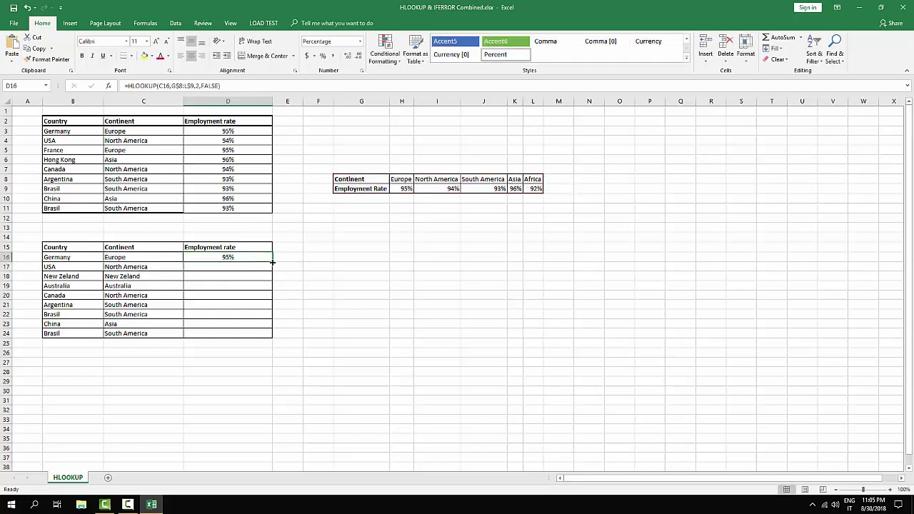
drag(272, 262, 268, 335)
Step: Inspect the lookup formula in D18 for New Zeland and the table range it references
click(259, 278)
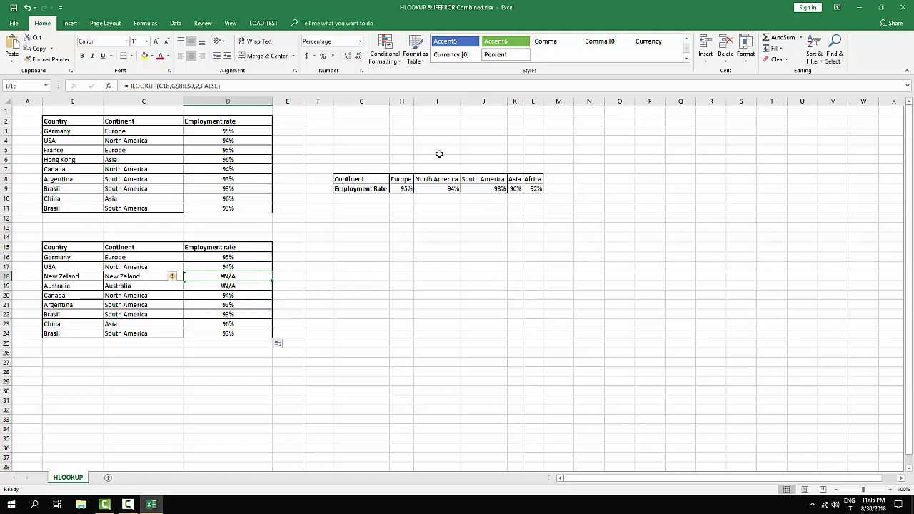
double_click(258, 279)
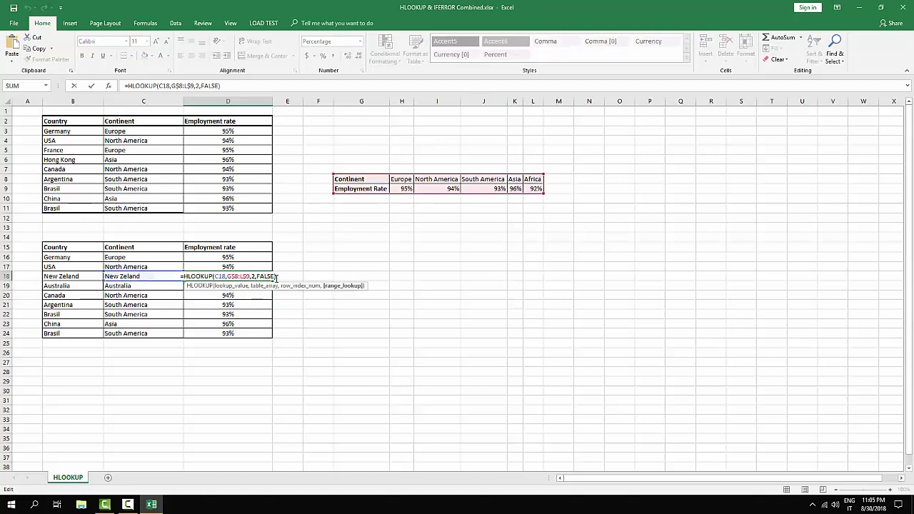
key(Escape)
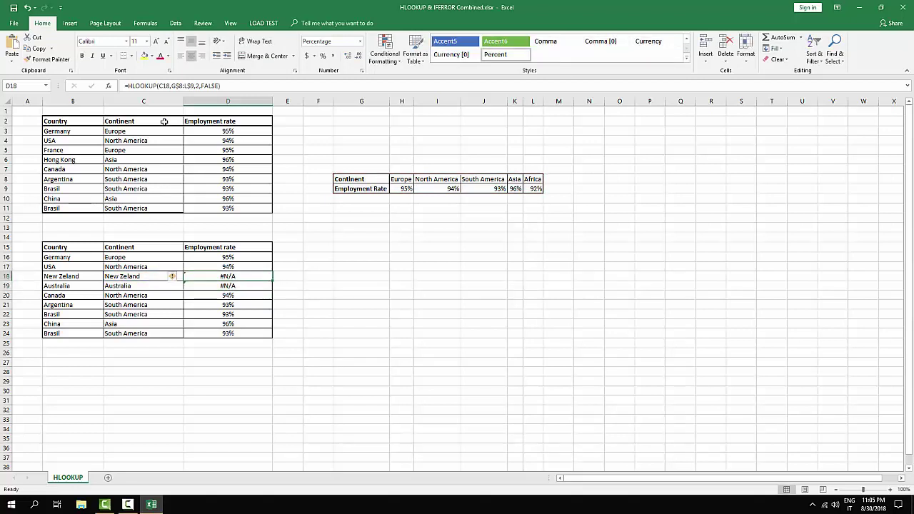
Step: Wrap D18's lookup in IFERROR as =IFERROR(HLOOKUP(C18,G$8:L$9,2,FALSE), "Not listed")
click(127, 86)
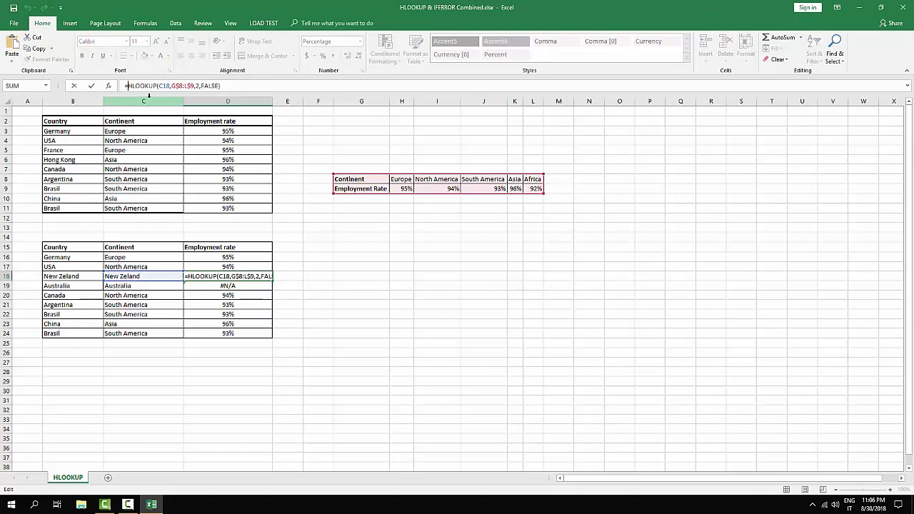
text(If)
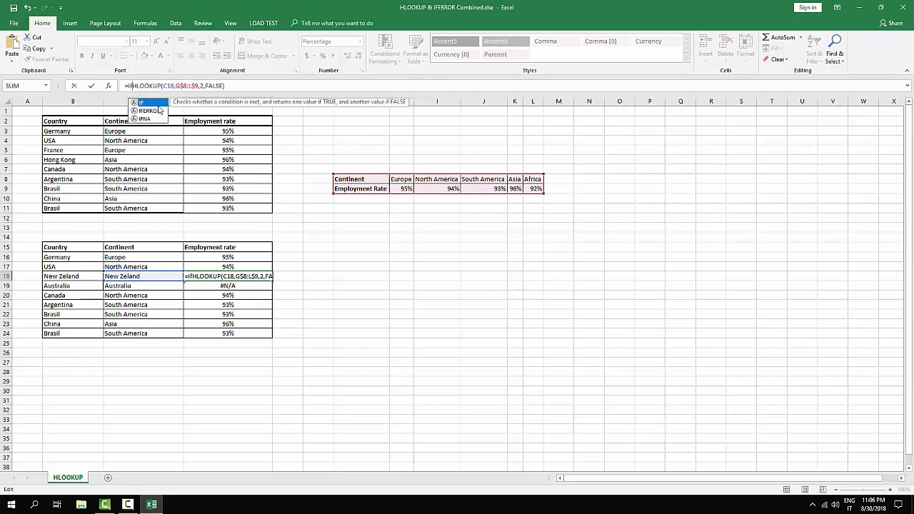
double_click(150, 111)
click(263, 95)
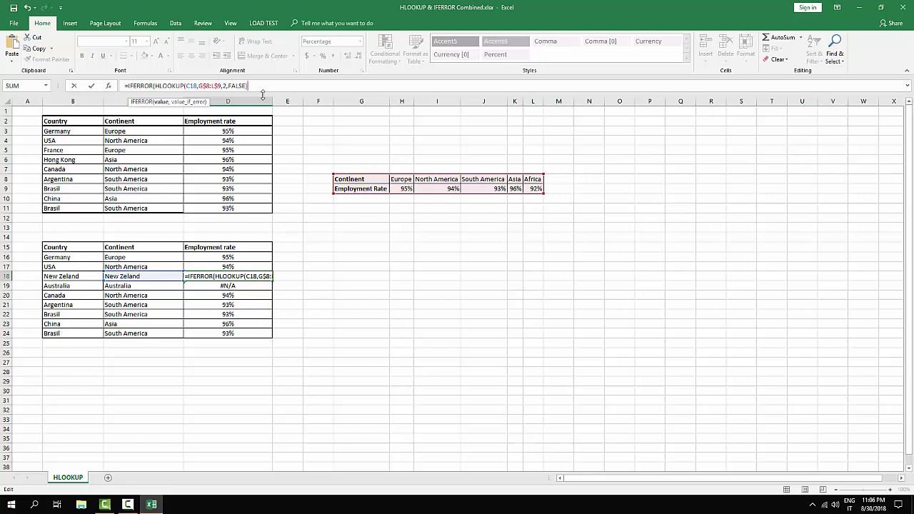
text(,)
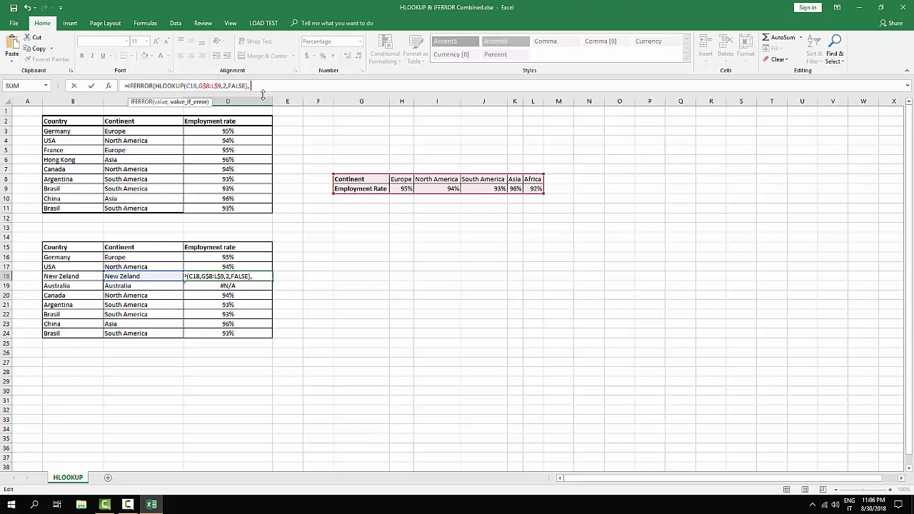
text("Not liste)
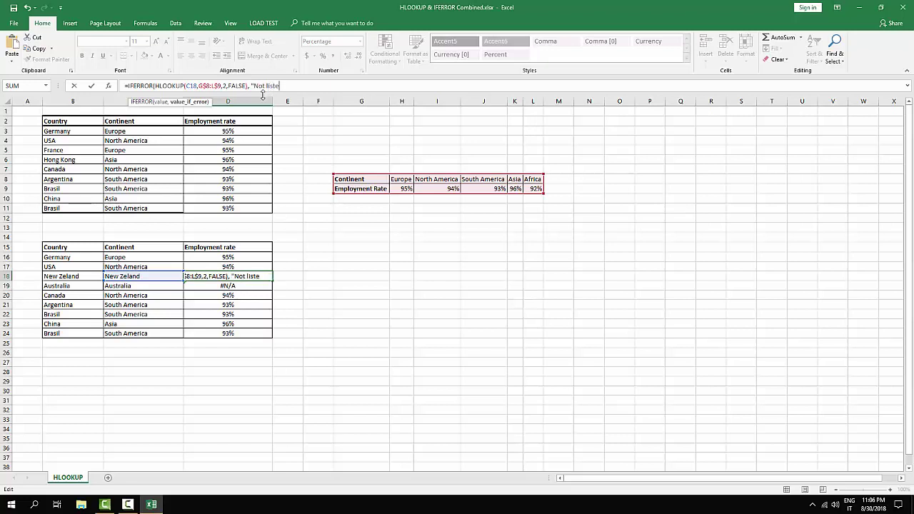
text(d"))
key(Return)
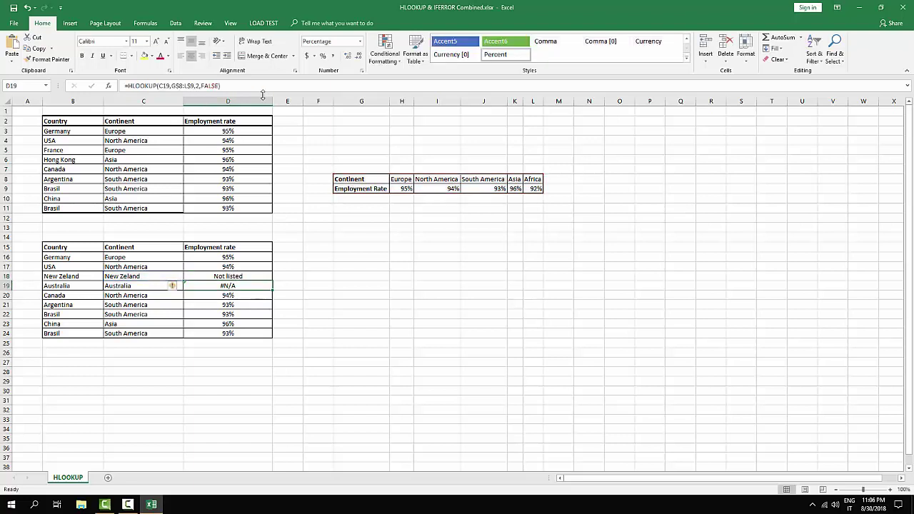
Step: Copy D18's IFERROR formula down to D19 for Australia
click(245, 276)
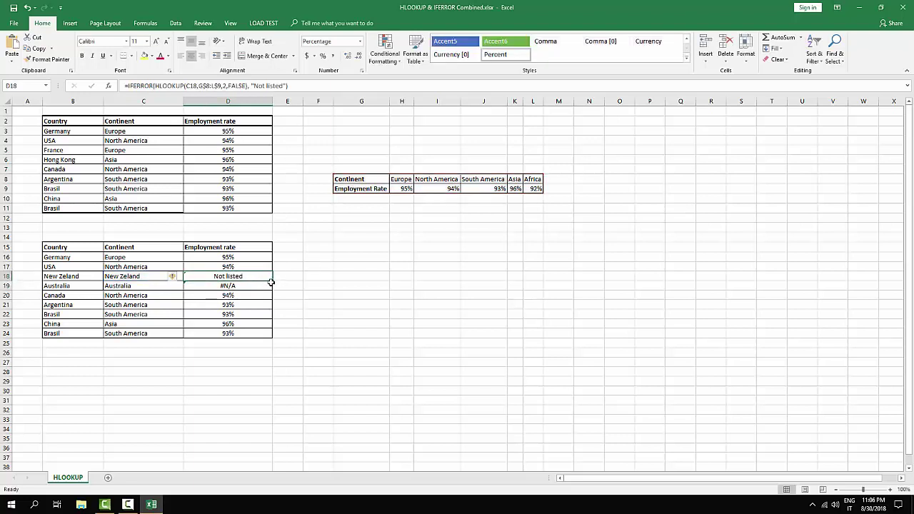
drag(273, 282, 274, 290)
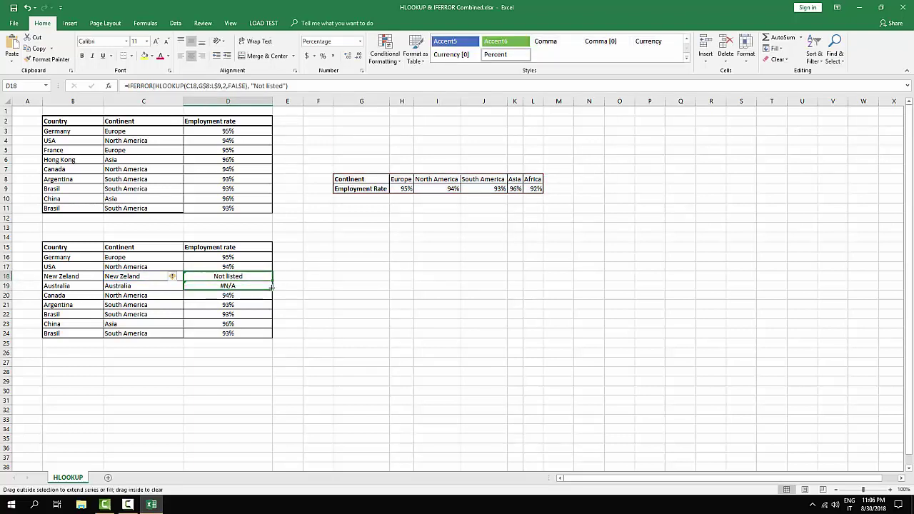
click(343, 312)
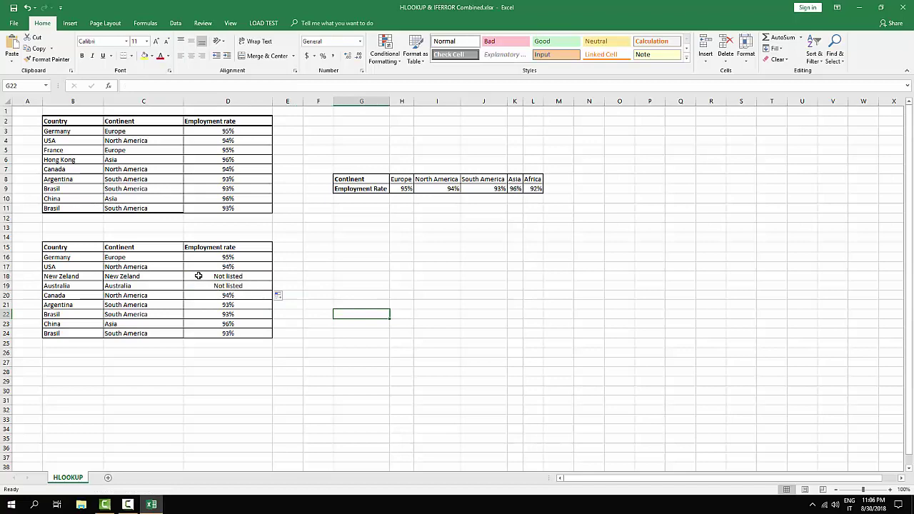
scroll(194, 256, down, 1)
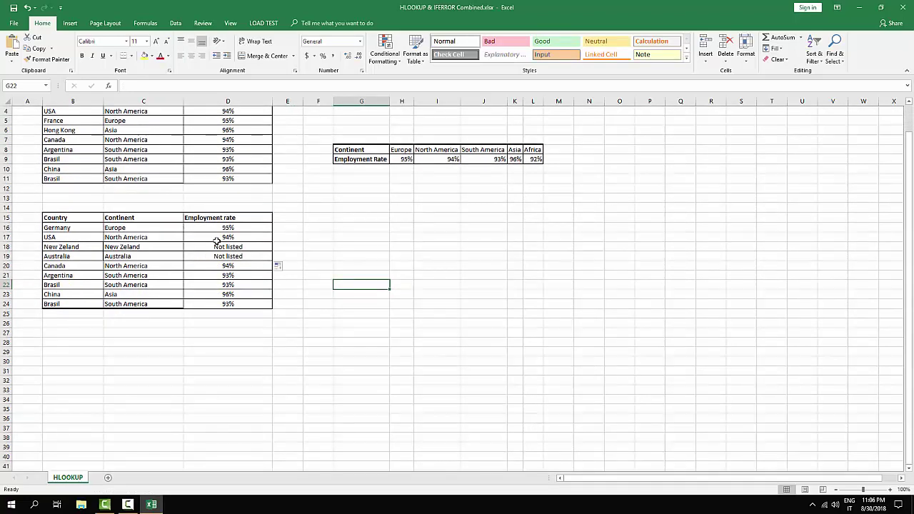